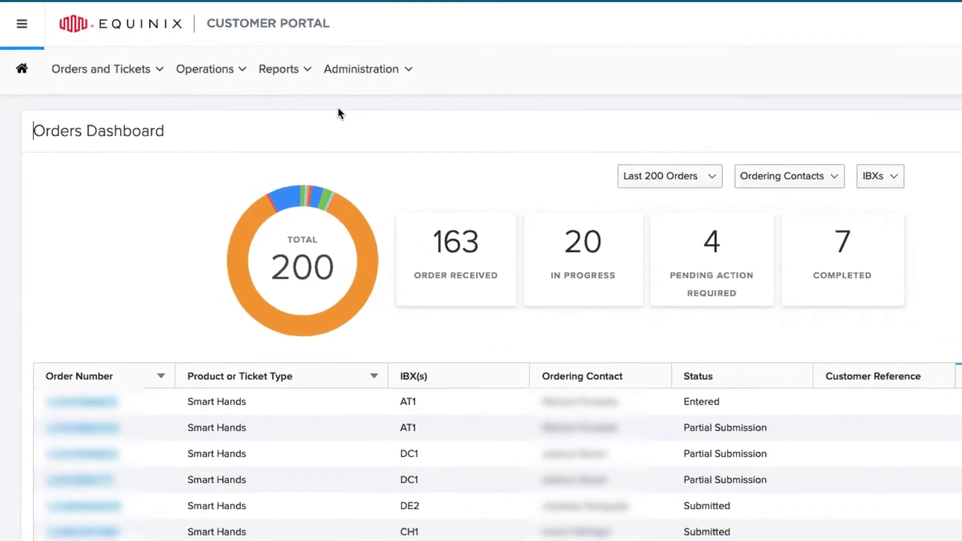
# Open the Report Center and start a new Install Base report request.
pyautogui.click(205, 103)
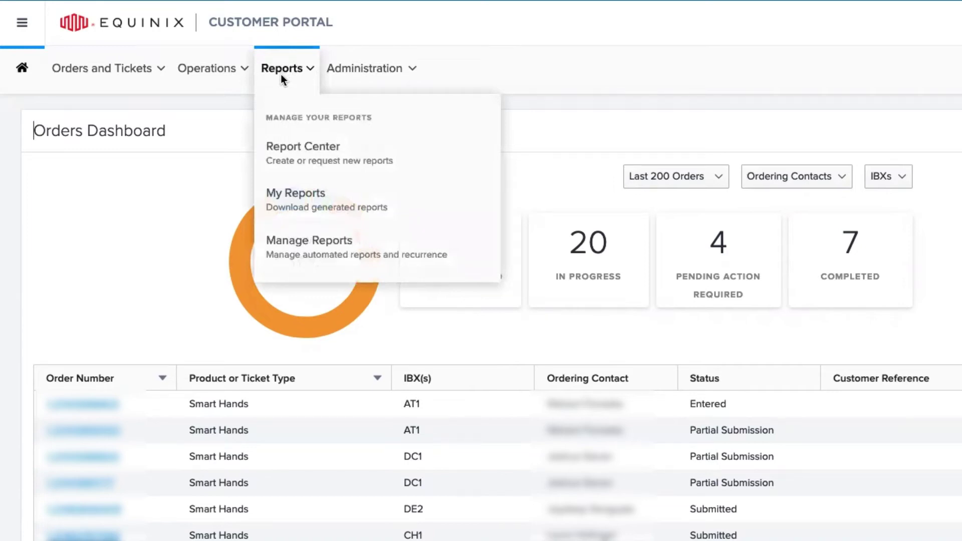
pyautogui.click(296, 154)
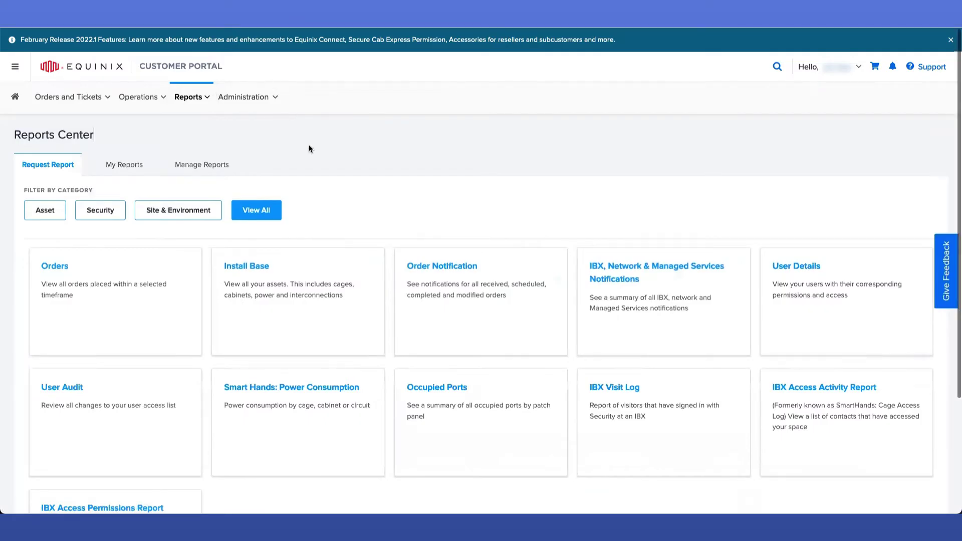
pyautogui.scroll(-2, 308, 145)
pyautogui.scroll(-2, 308, 149)
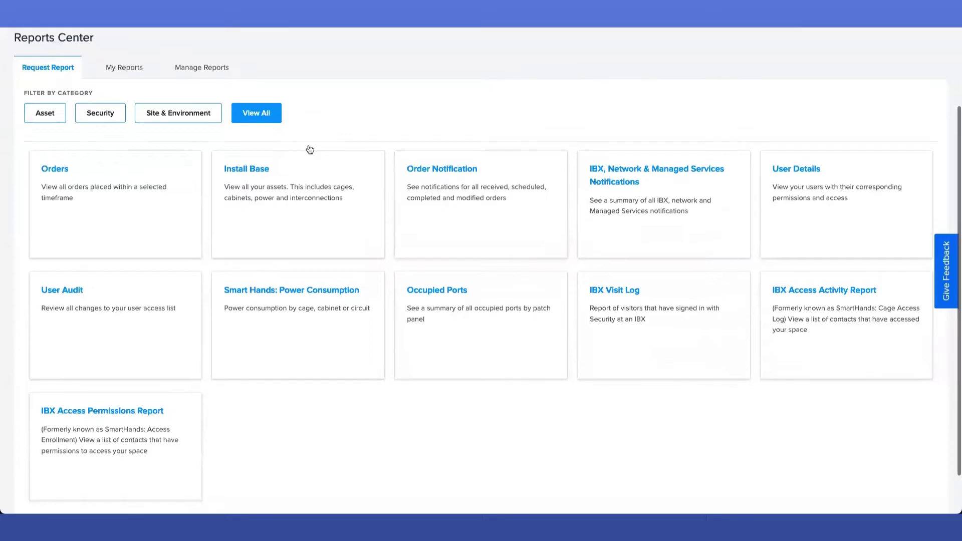
pyautogui.scroll(-1, 307, 149)
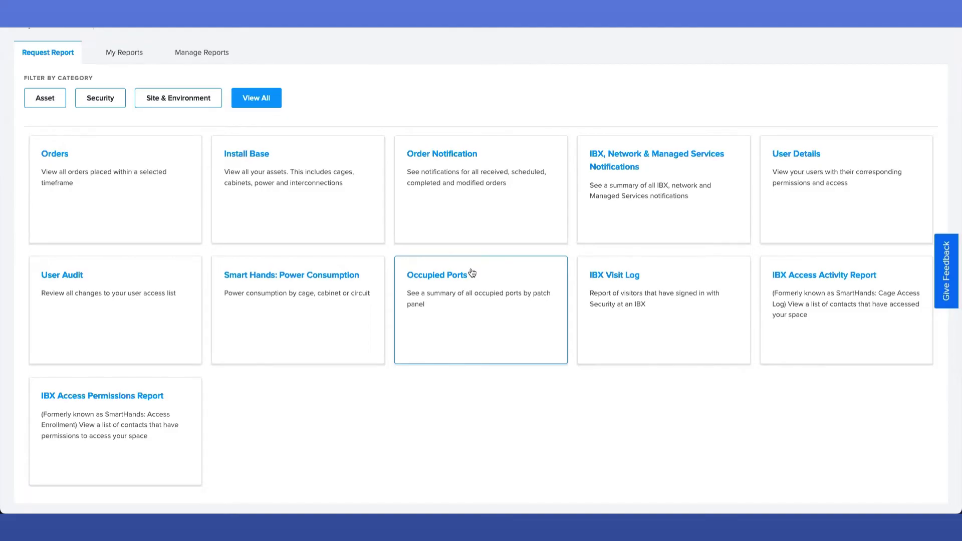
pyautogui.scroll(-1, 501, 273)
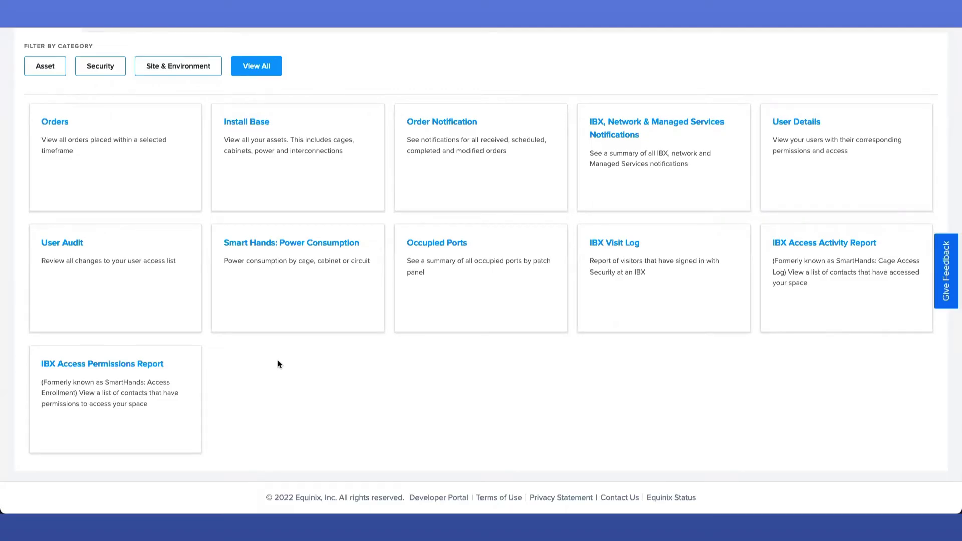
pyautogui.click(263, 127)
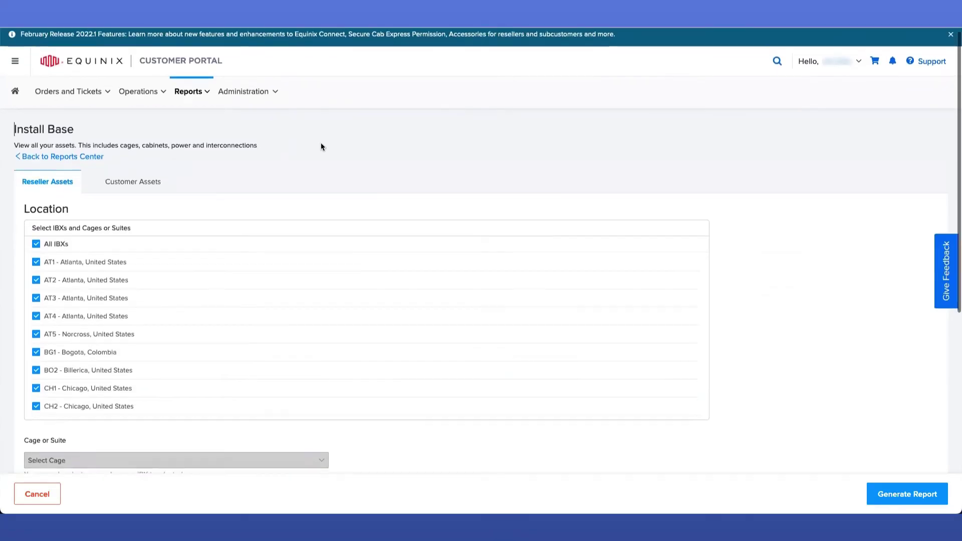
# Set the Install Base report's date range to Past 1 Day, keeping all IBXs and product types selected.
pyautogui.scroll(-3, 322, 144)
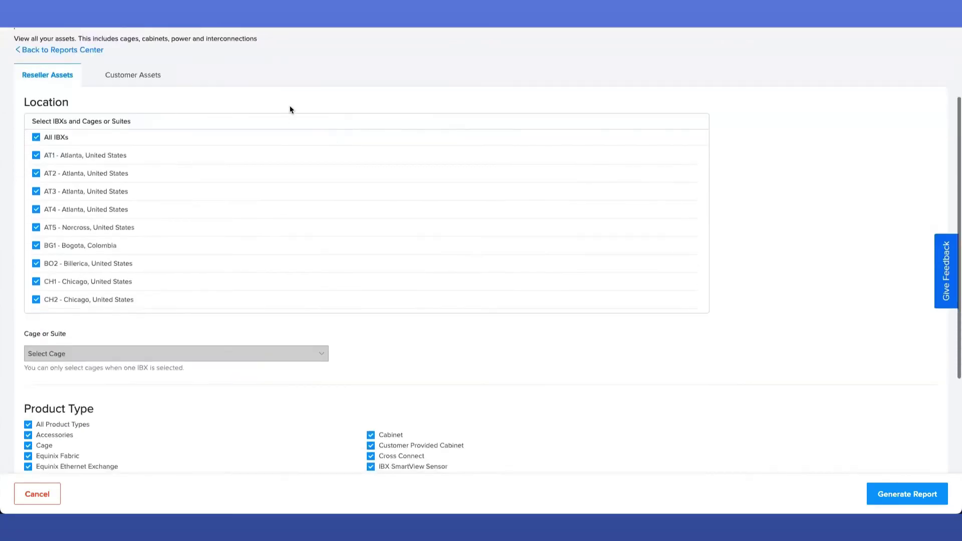
pyautogui.scroll(-2, 379, 105)
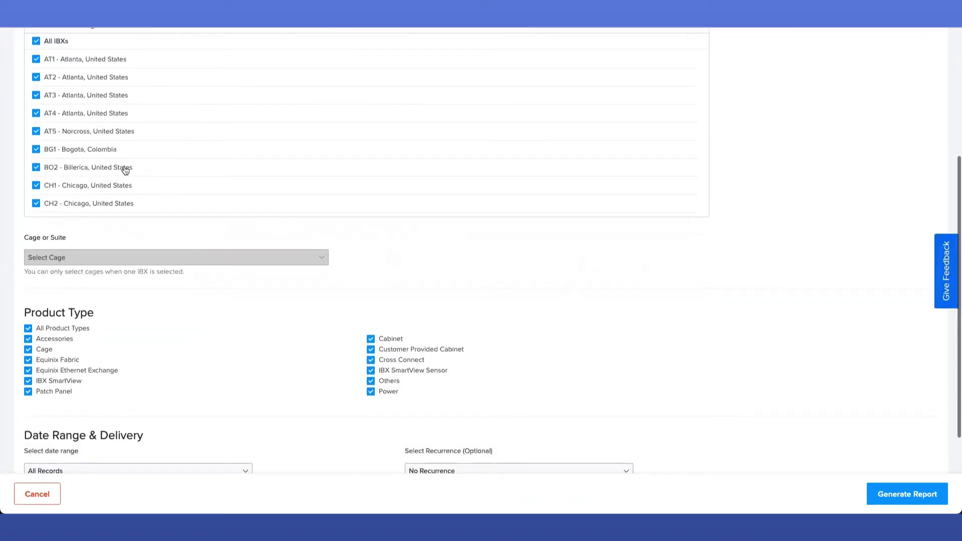
pyautogui.scroll(1, 171, 203)
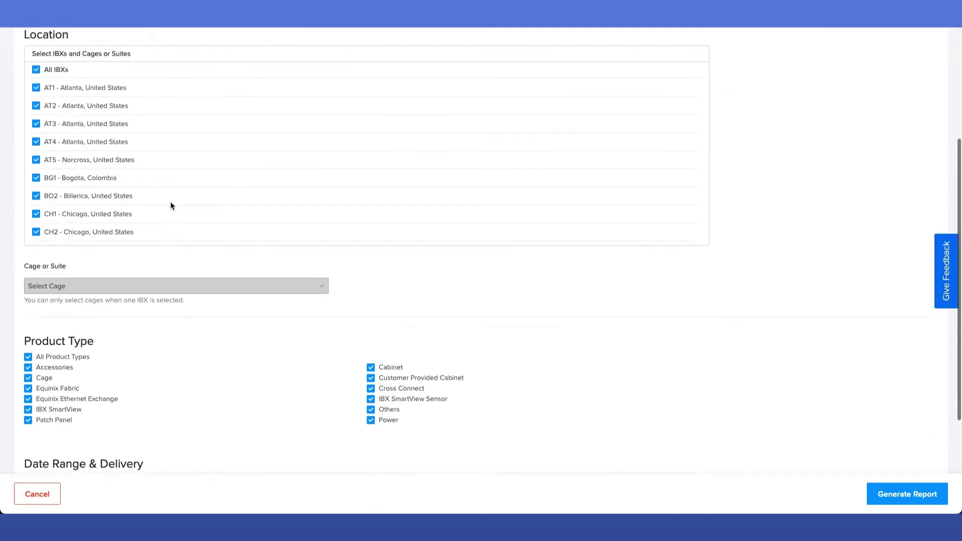
pyautogui.scroll(-1, 210, 273)
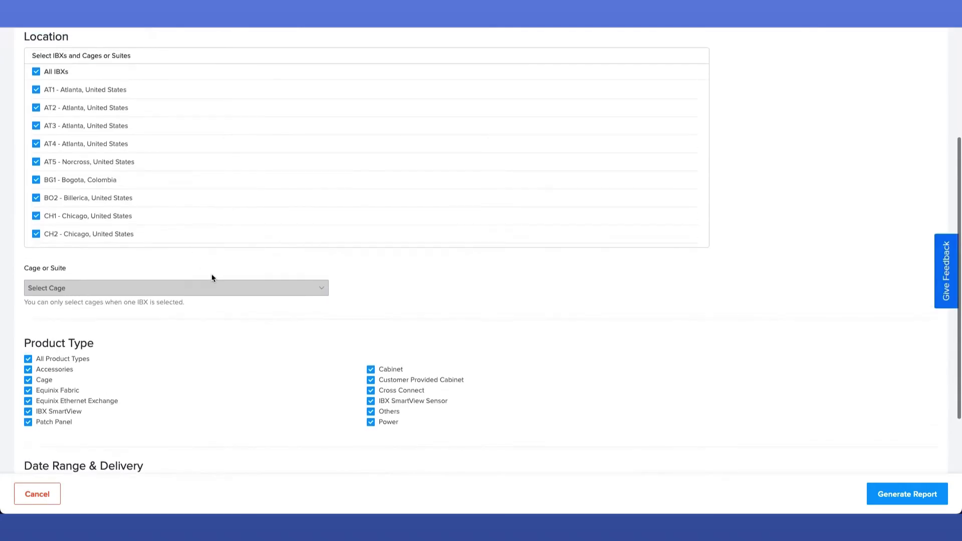
pyautogui.scroll(-2, 195, 304)
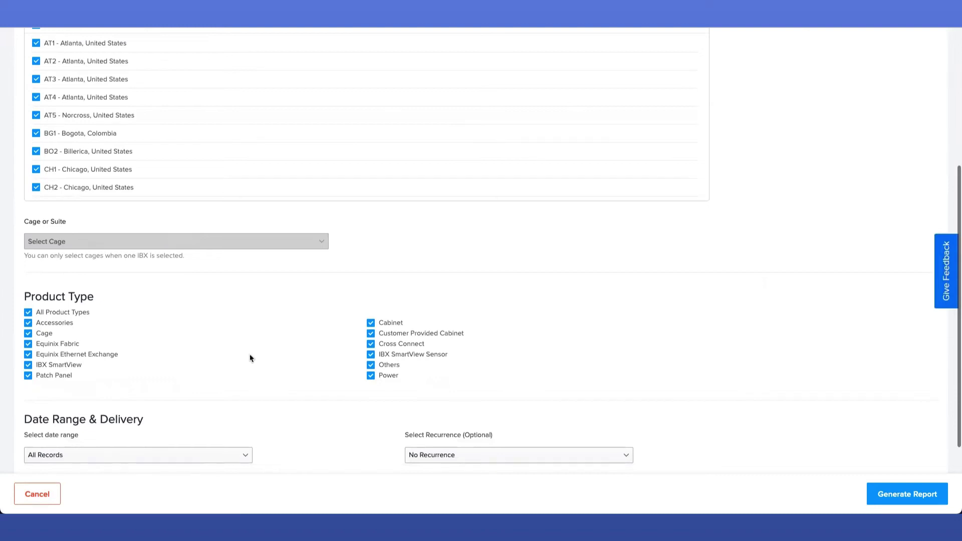
pyautogui.scroll(-3, 249, 359)
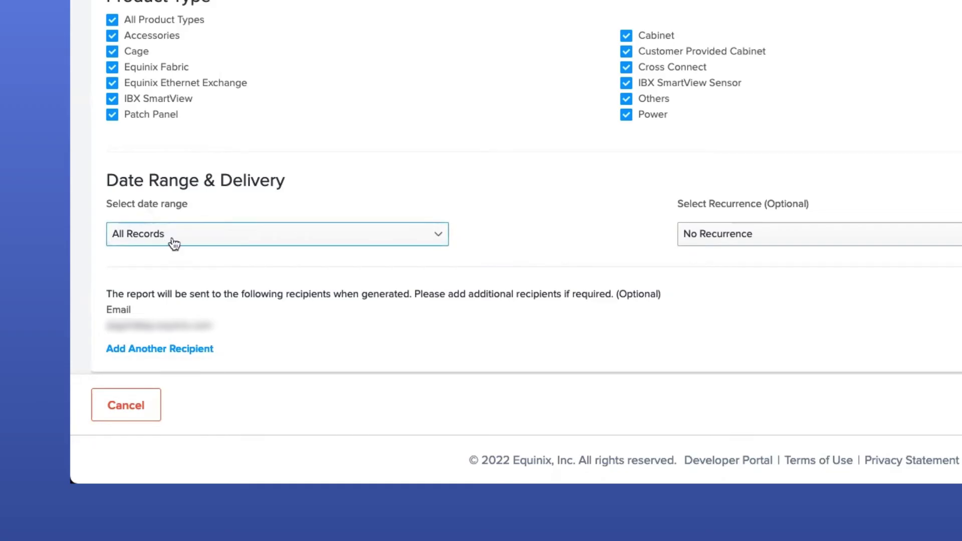
pyautogui.click(221, 243)
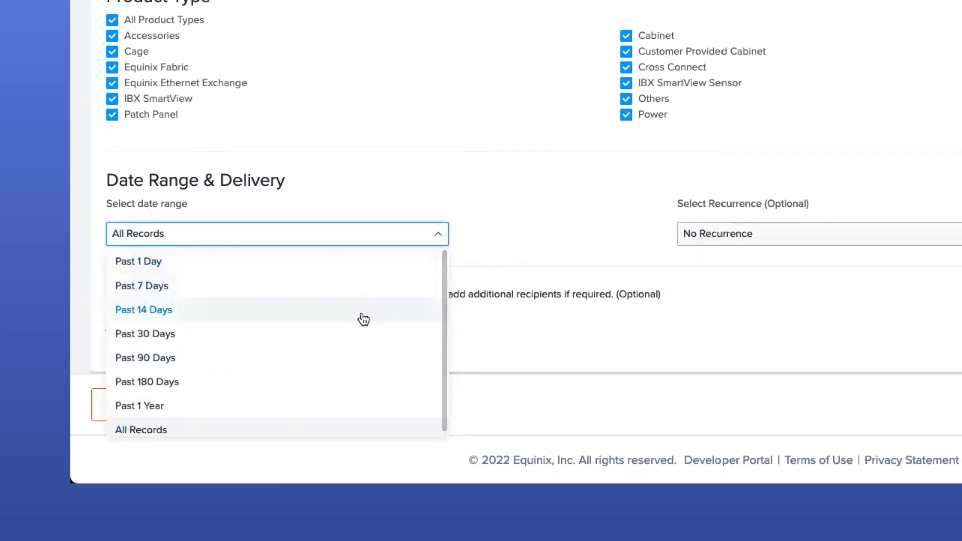
pyautogui.scroll(-1, 361, 321)
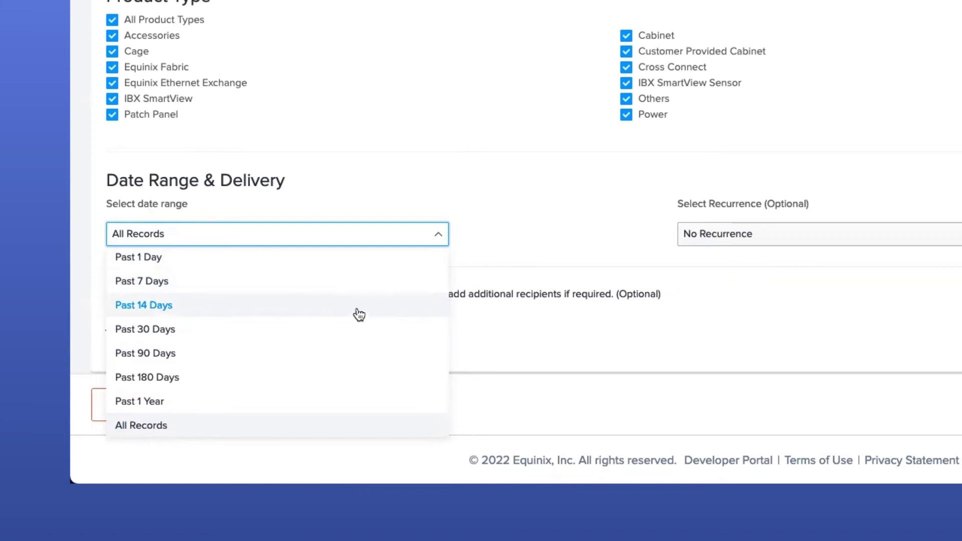
pyautogui.scroll(1, 331, 280)
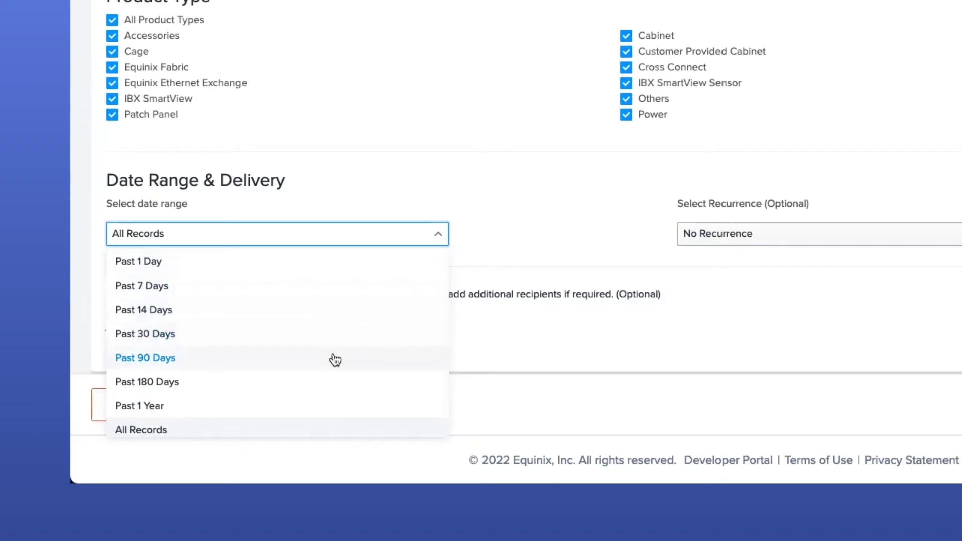
pyautogui.scroll(-1, 335, 360)
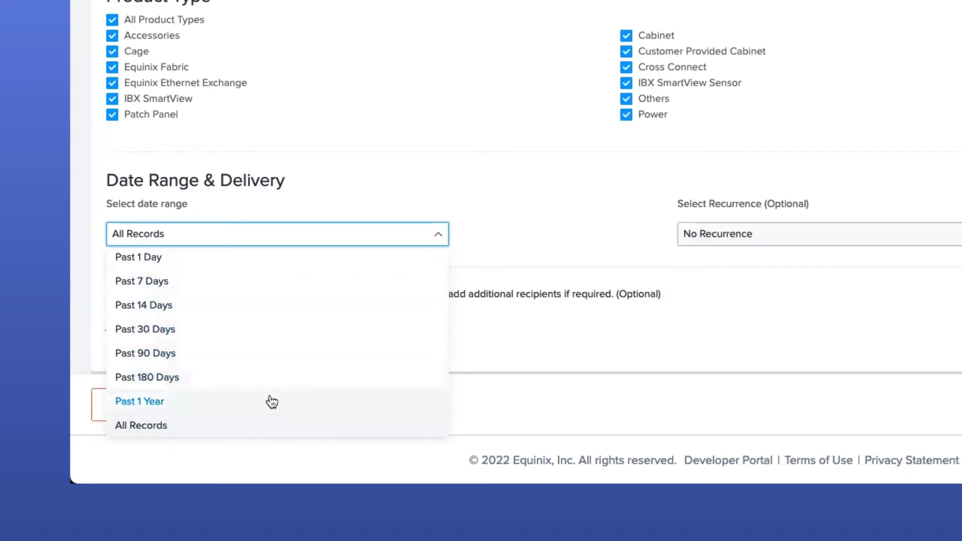
pyautogui.scroll(1, 275, 251)
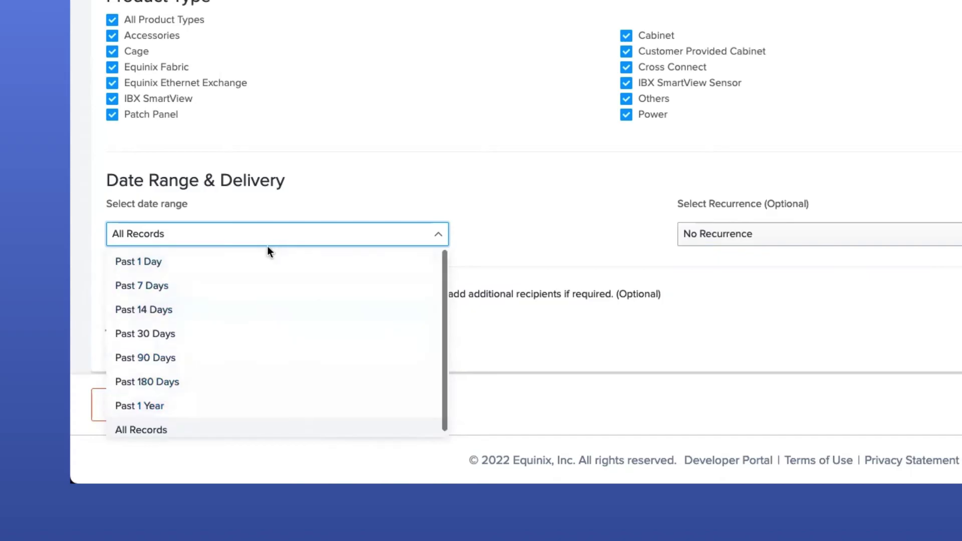
pyautogui.click(289, 266)
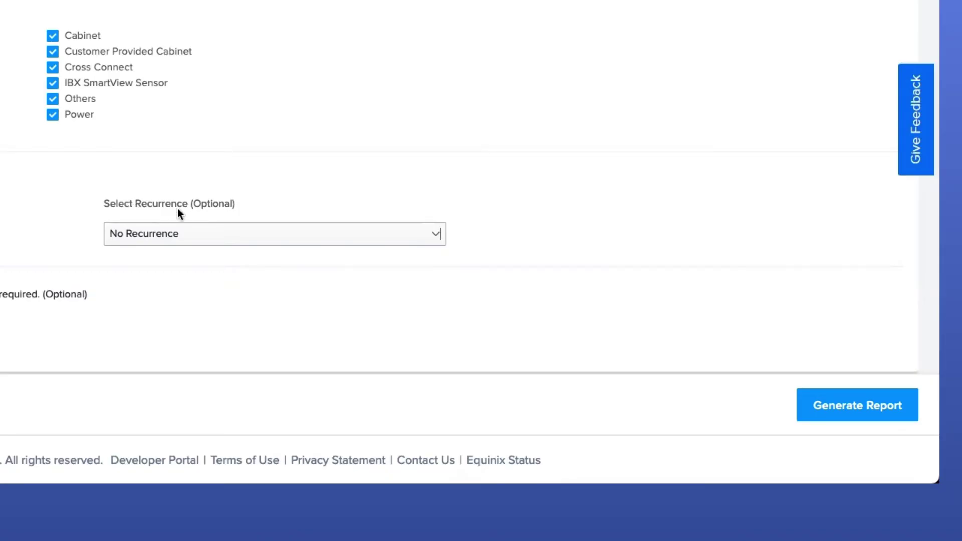
# Set the Install Base report's recurrence to Annually and generate the report.
pyautogui.click(214, 234)
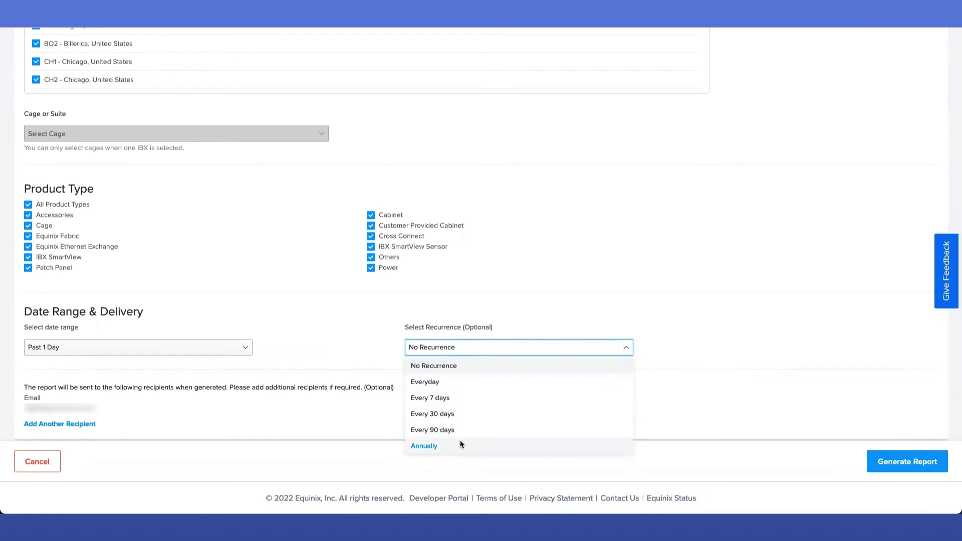
pyautogui.click(460, 444)
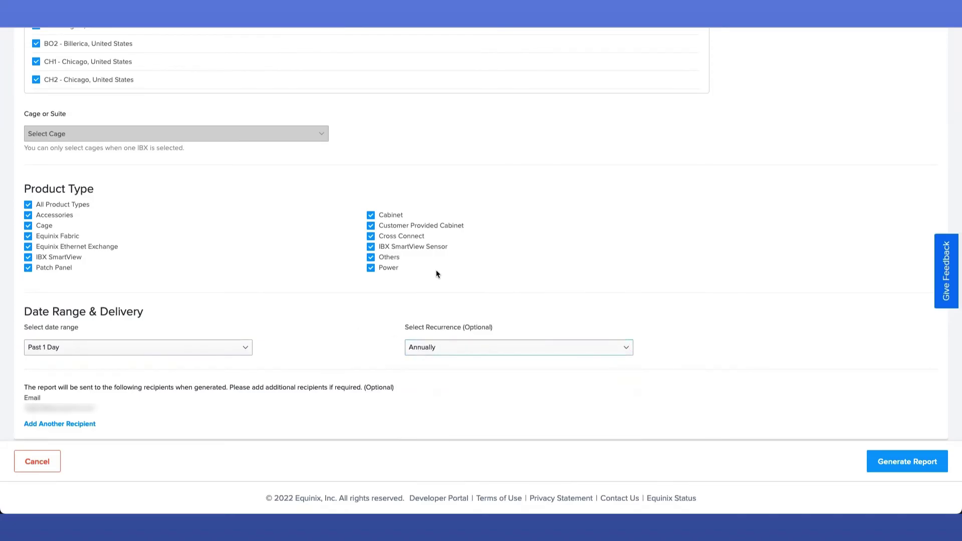
pyautogui.scroll(2, 536, 190)
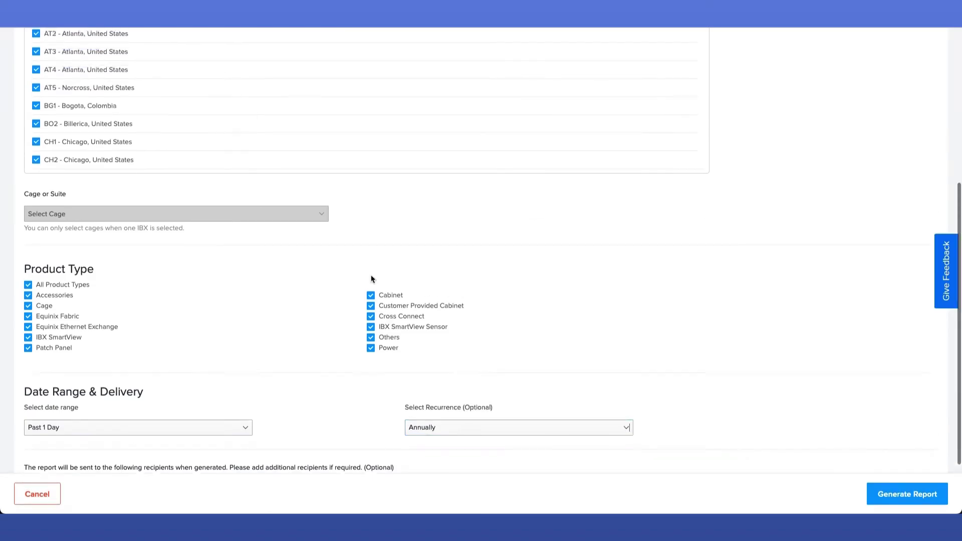
pyautogui.scroll(-1, 371, 276)
pyautogui.scroll(-1, 273, 254)
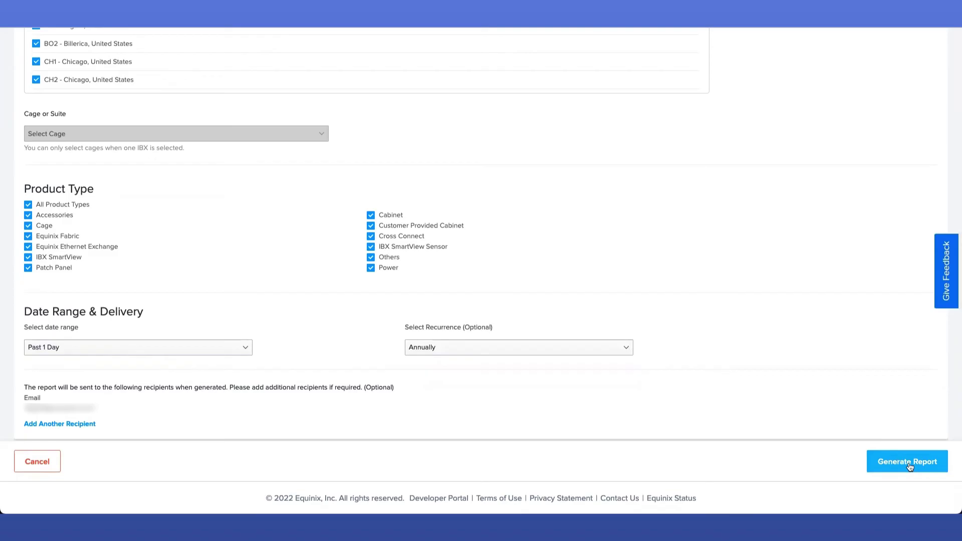
pyautogui.click(908, 462)
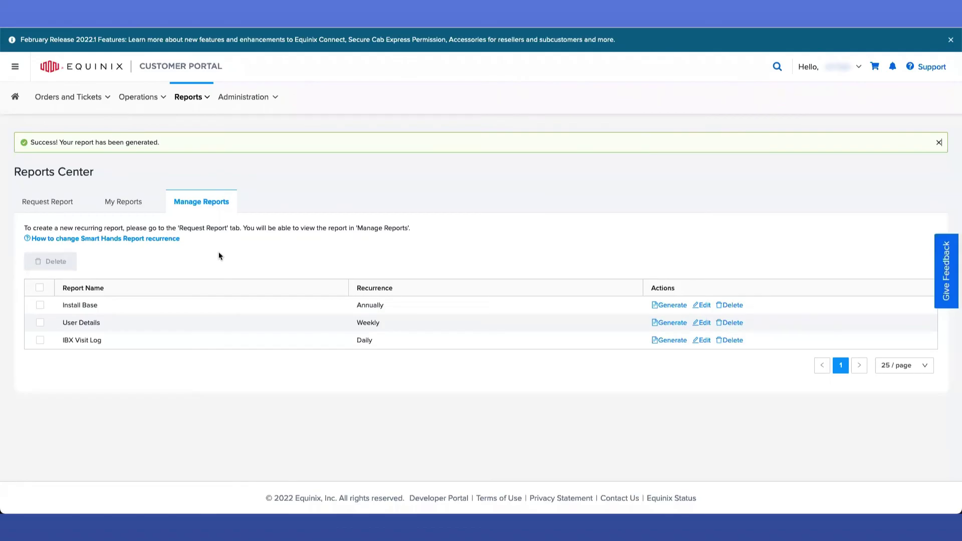
# Select all recurring reports and clear the selection again, and do the same for the Install Base report.
pyautogui.click(40, 290)
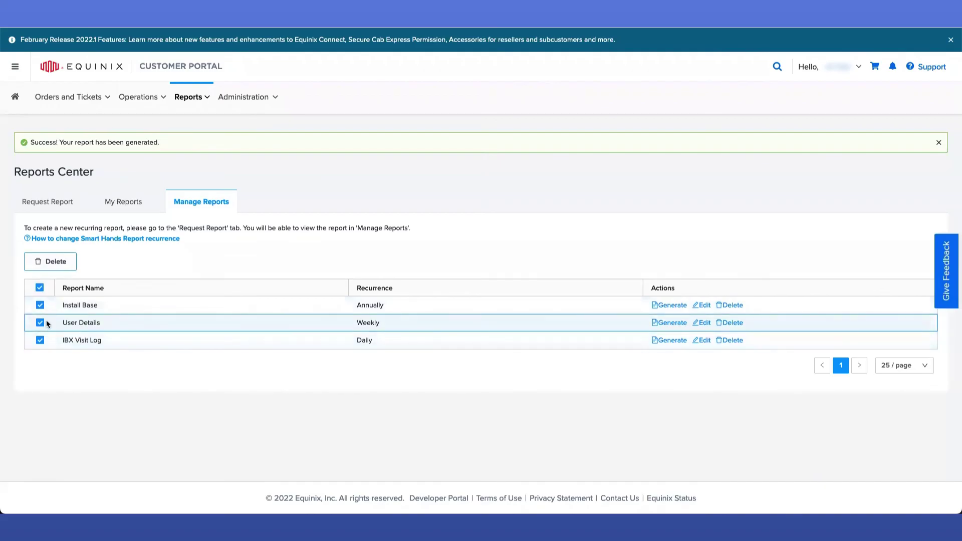
pyautogui.click(40, 289)
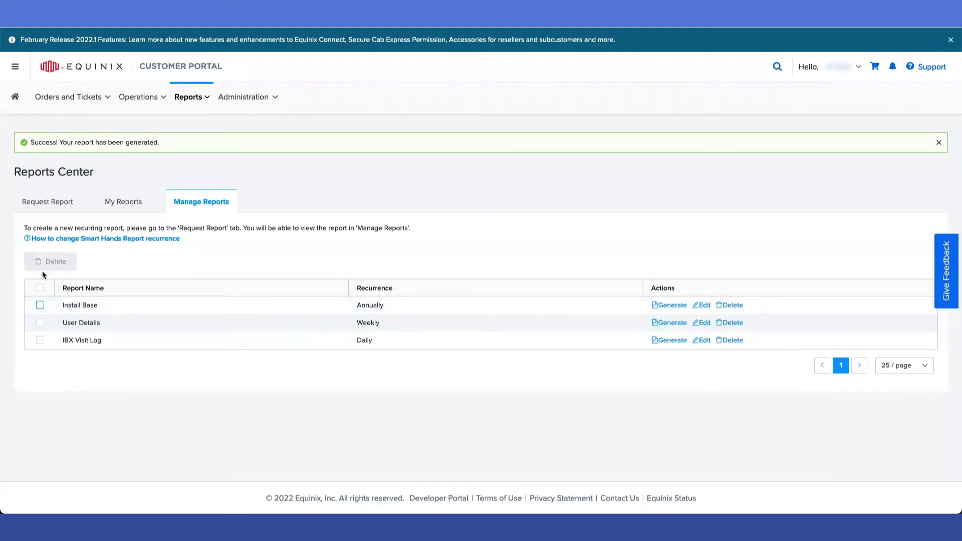
pyautogui.click(40, 288)
pyautogui.click(40, 288)
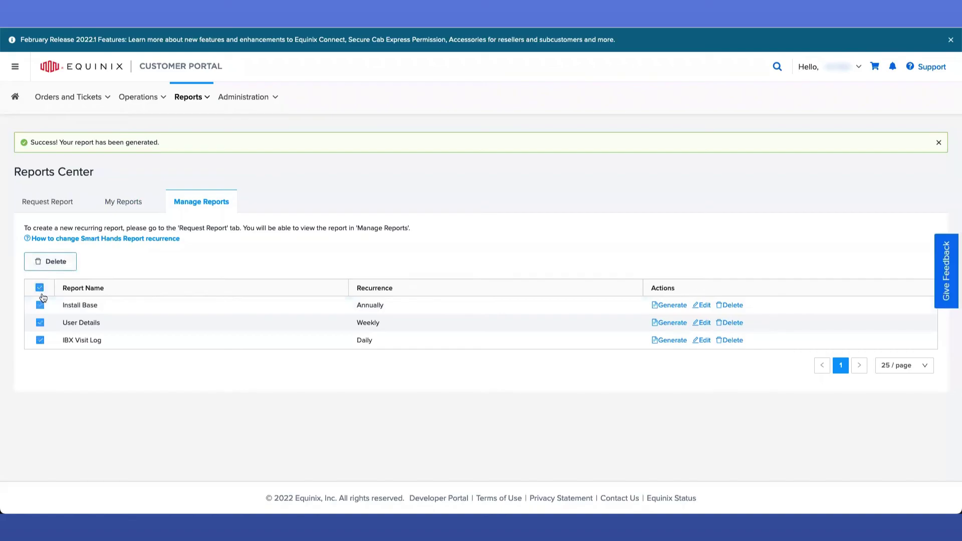
pyautogui.click(40, 306)
pyautogui.click(41, 306)
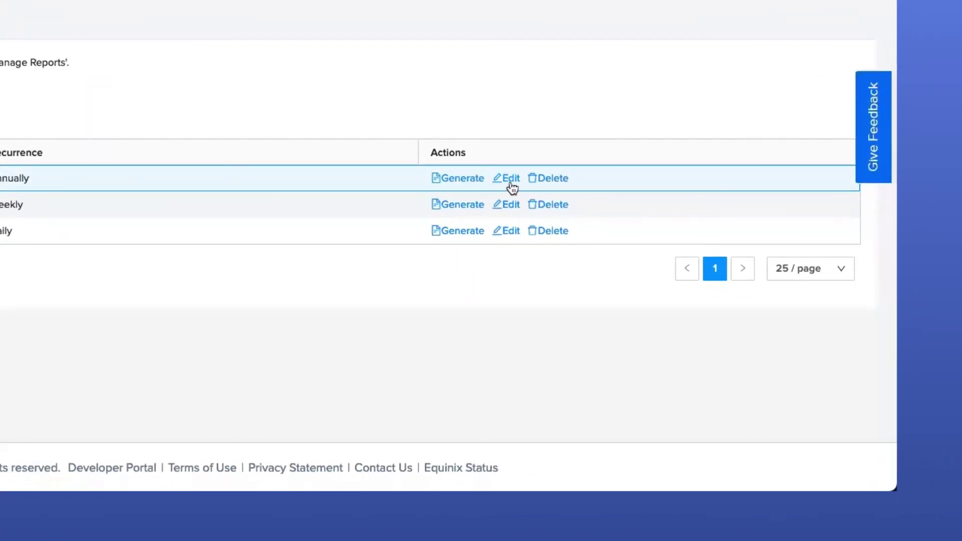
pyautogui.click(457, 181)
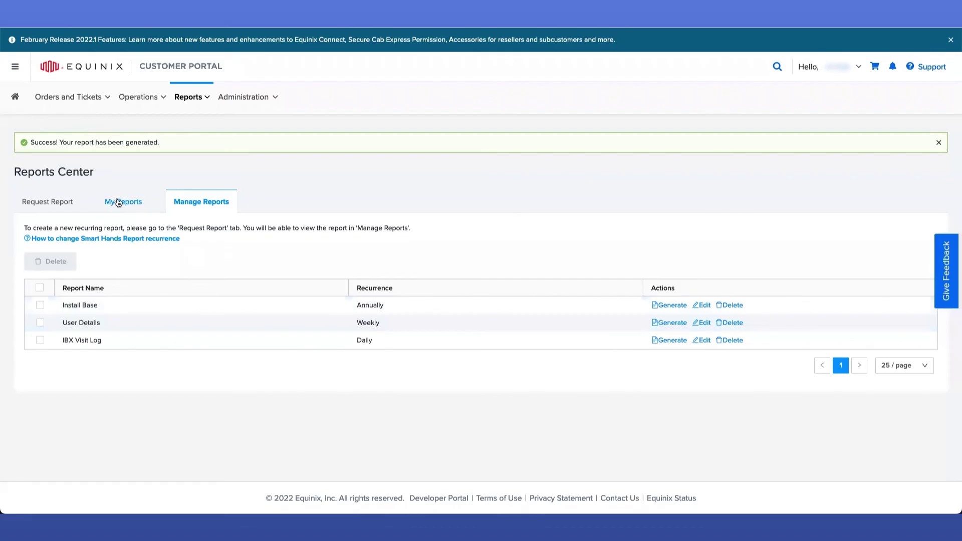
# View the generated reports in My Reports and return to the Request Report catalogue.
pyautogui.click(186, 101)
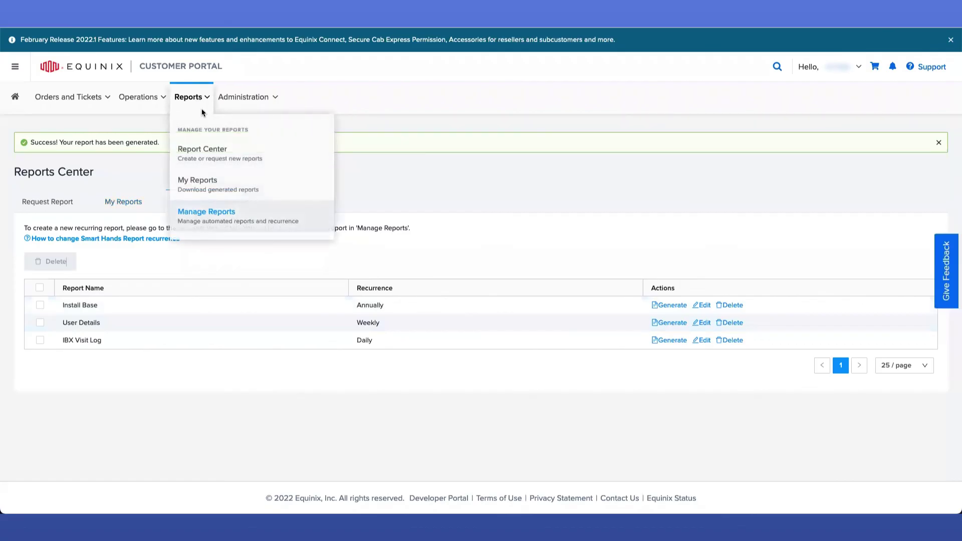
pyautogui.click(206, 185)
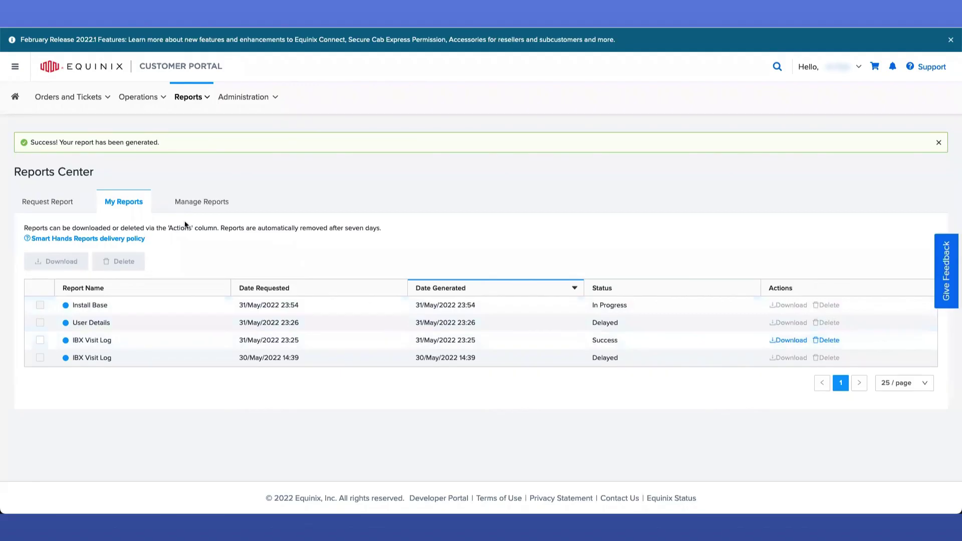
pyautogui.click(68, 203)
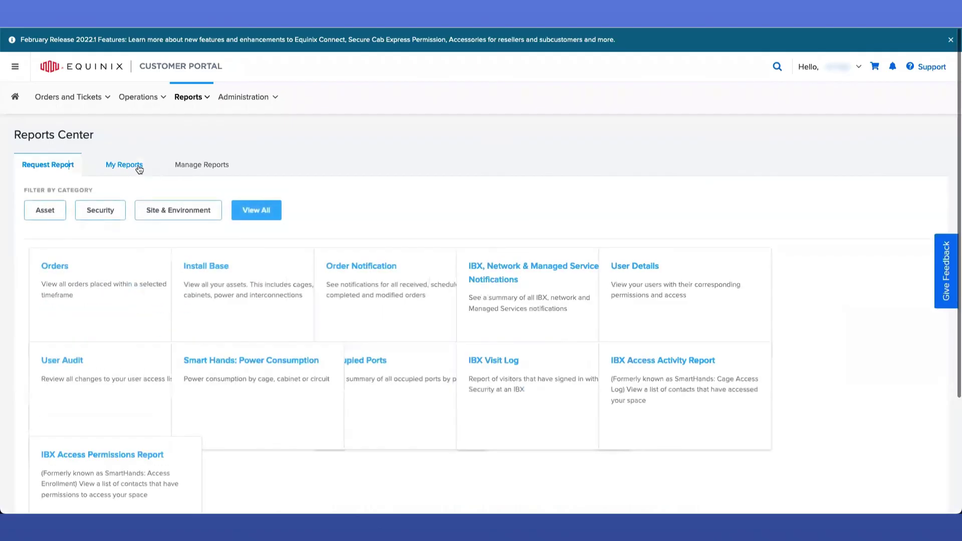